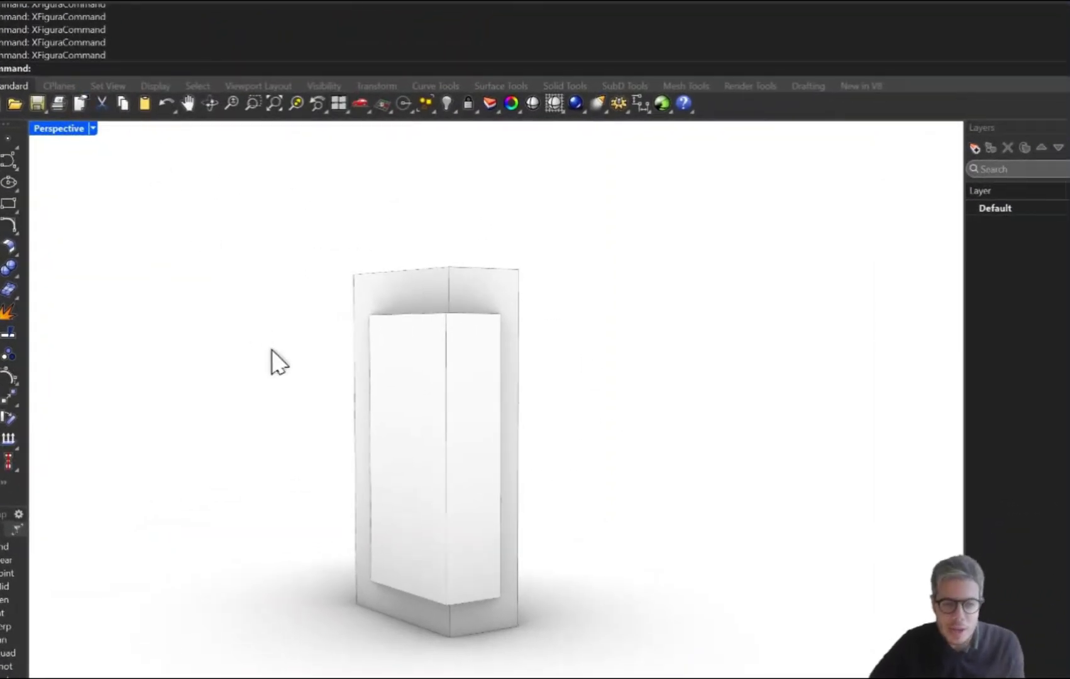
# - Orbit the two-box model, then launch the Package Manager with PackageManager
pyautogui.moveTo(254, 343); pyautogui.dragTo(227, 343, button='right')
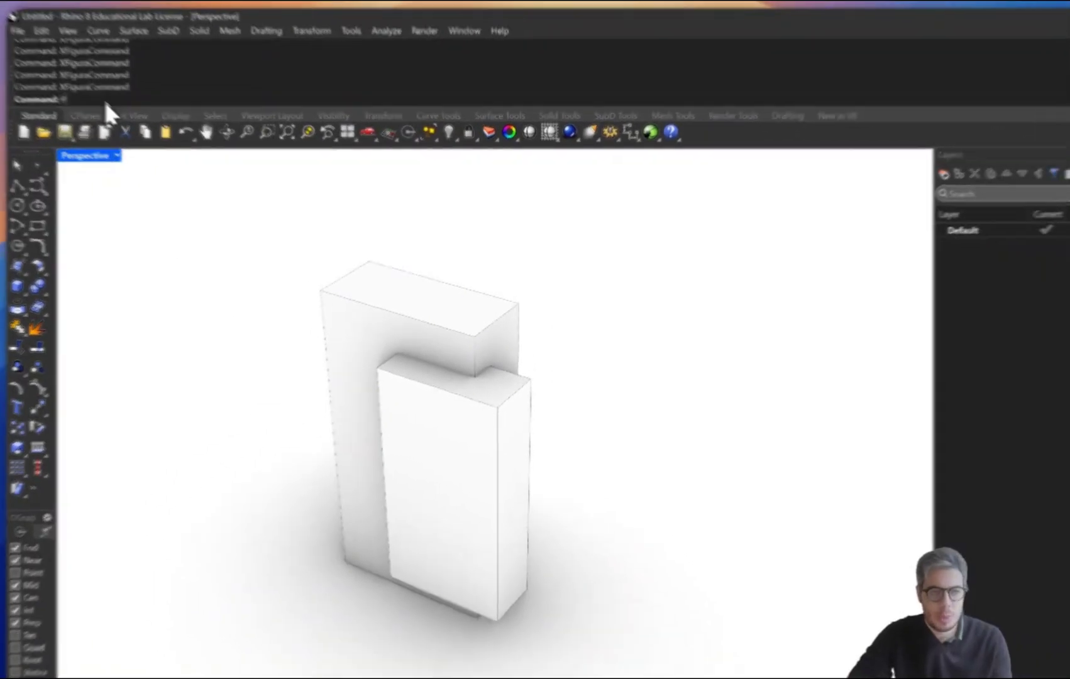
pyautogui.write('PackageManager')
pyautogui.press('Return')
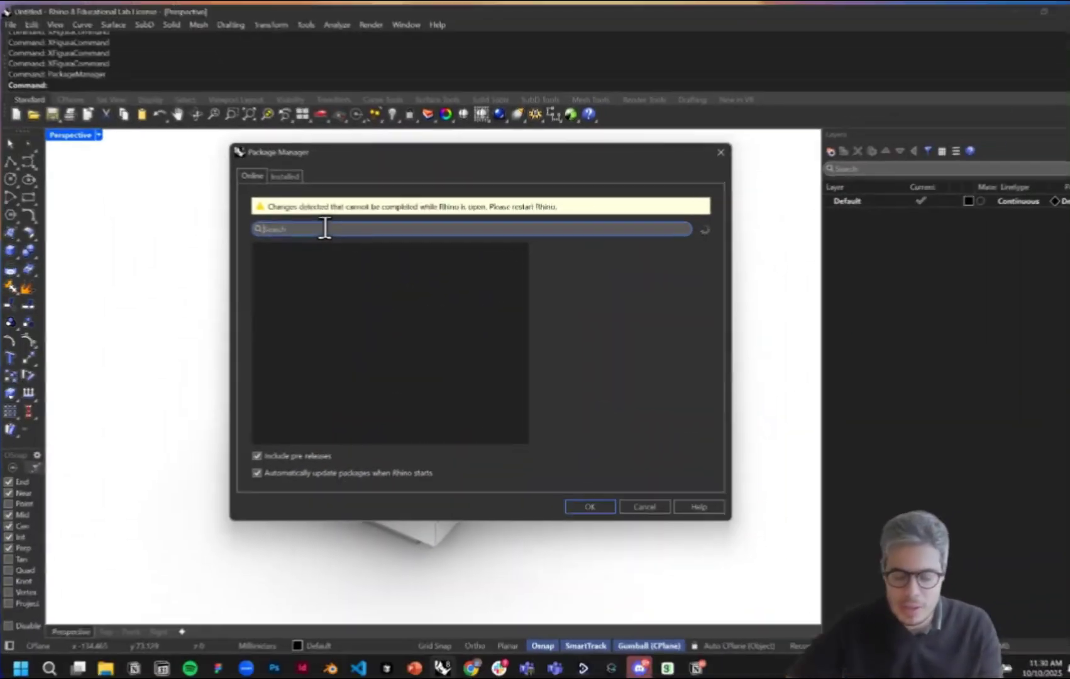
pyautogui.write('xf')
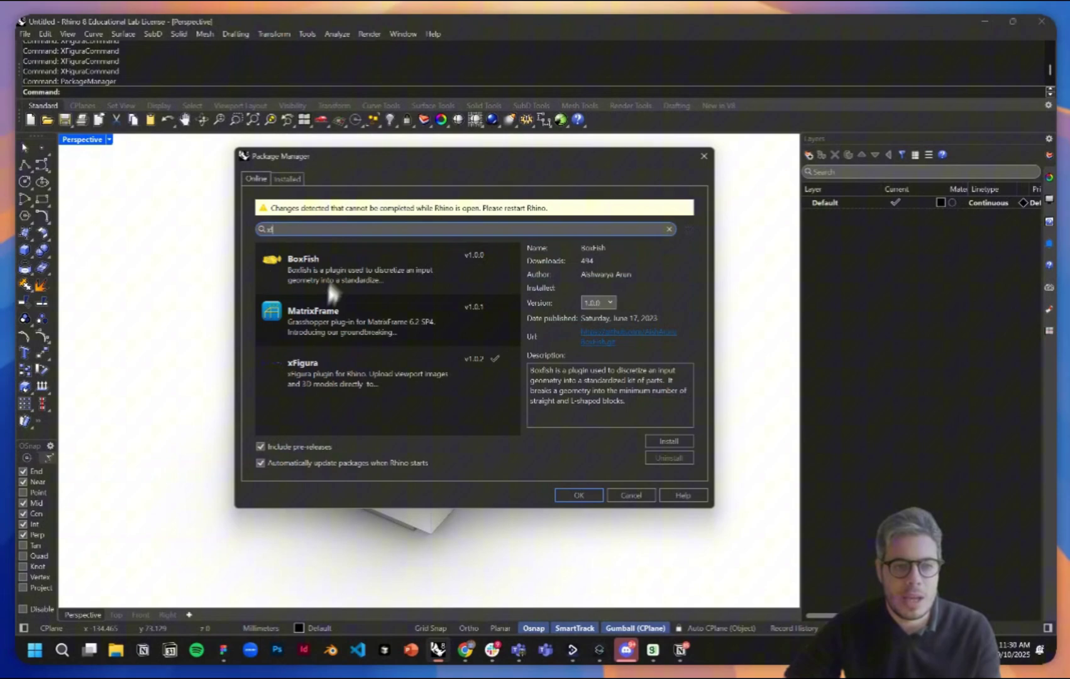
# - Search 'xf' and view the xFigura plugin details, showing version 1.0.2 installed
pyautogui.click(355, 383)
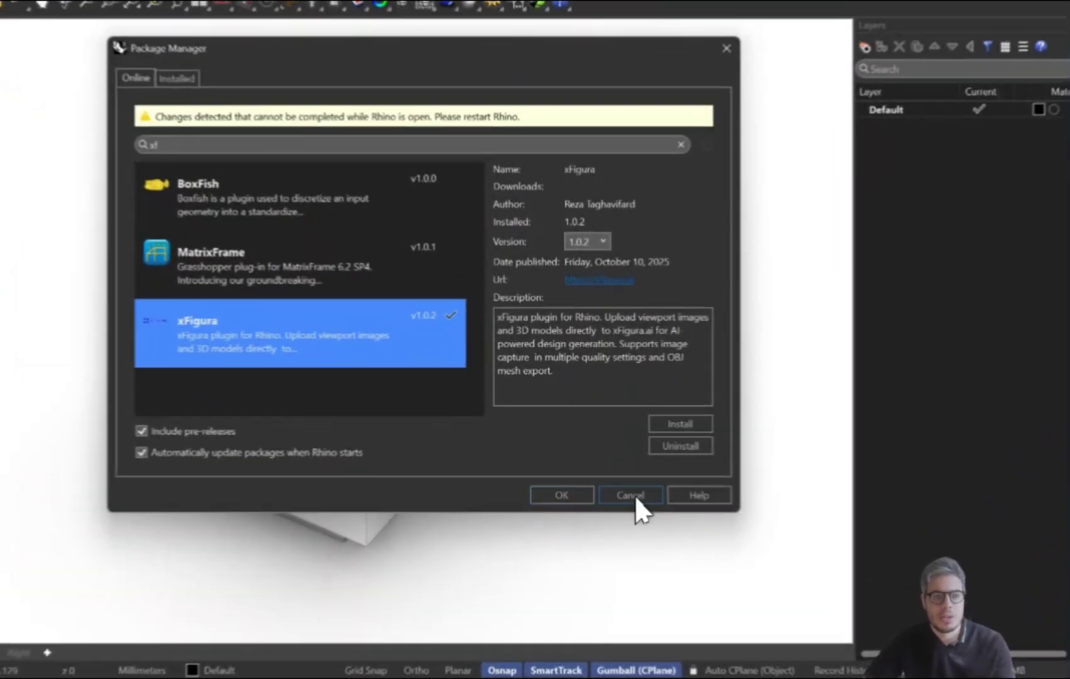
# - Close the Package Manager and open the xFigura panel via XFiguraCommand, keeping the box visible
pyautogui.click(633, 495)
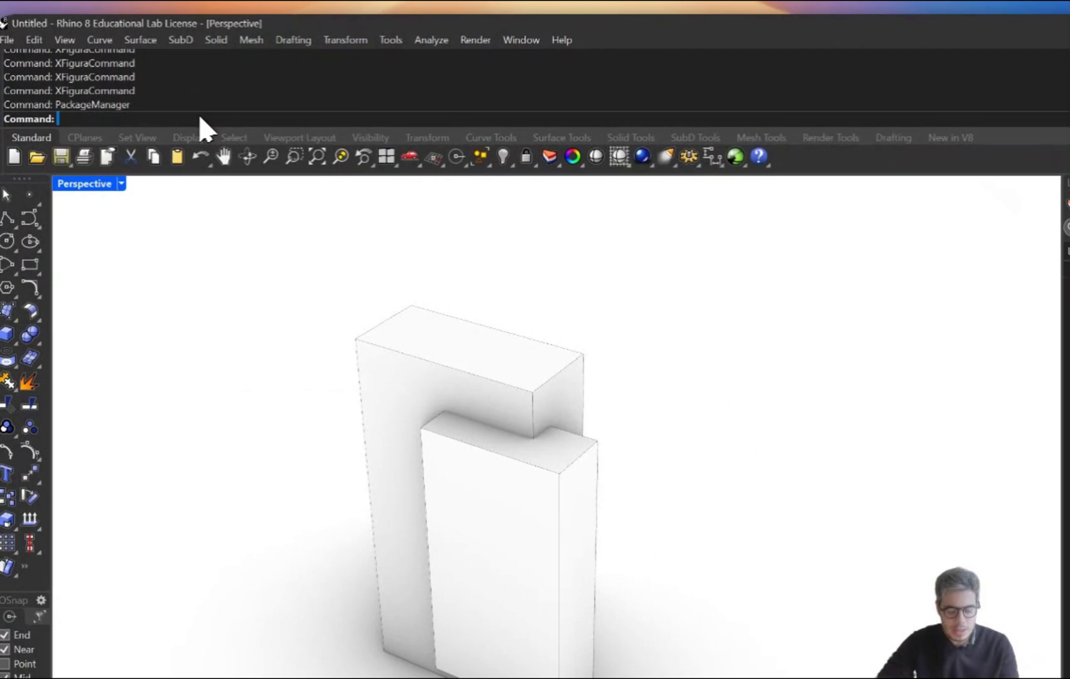
pyautogui.write('xf')
pyautogui.press('Return')
pyautogui.moveTo(706, 125)
pyautogui.mouseDown()
pyautogui.moveTo(603, 129)
pyautogui.moveTo(550, 146)
pyautogui.mouseUp()
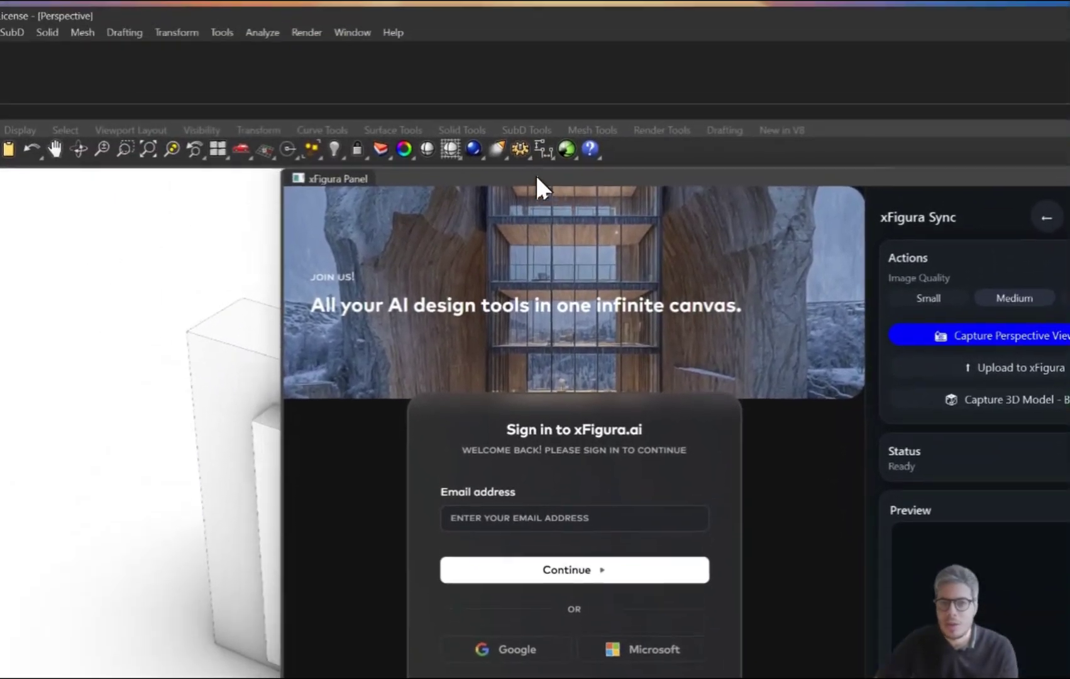
pyautogui.doubleClick(535, 173)
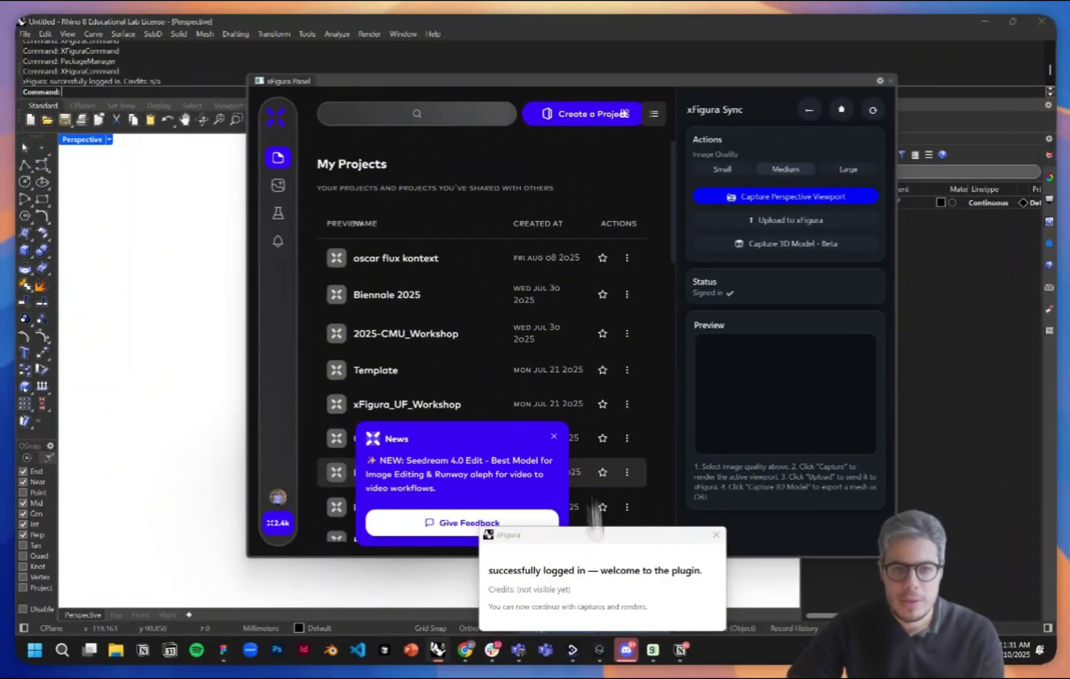
# - Create the 'hello world rhino' project and open it from My Projects
pyautogui.click(568, 117)
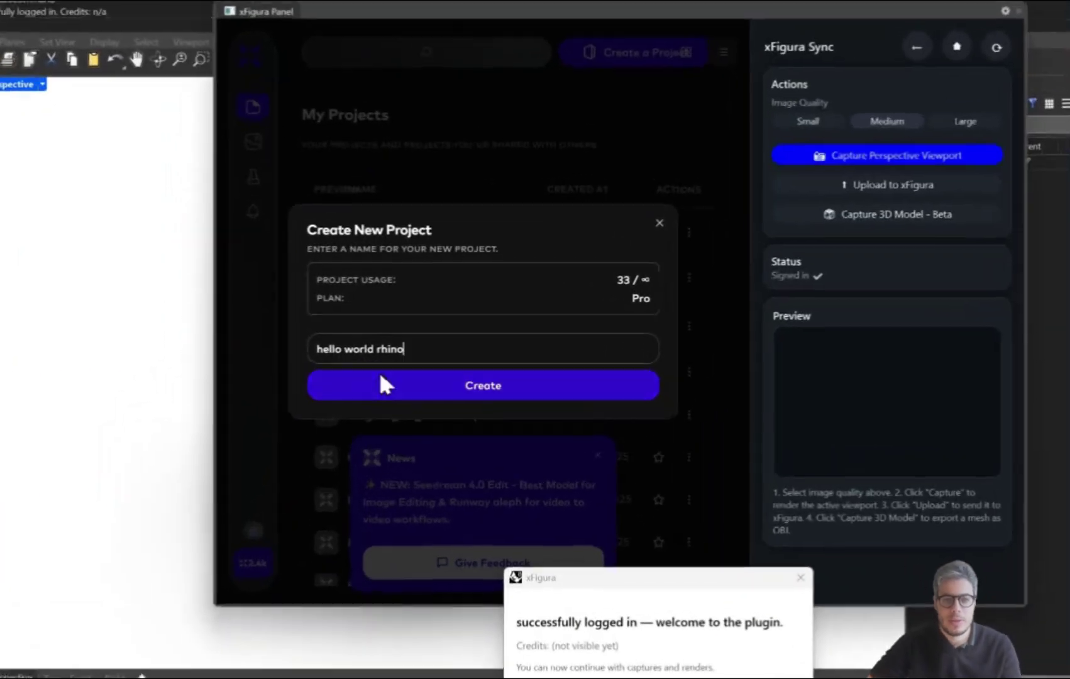
pyautogui.click(380, 377)
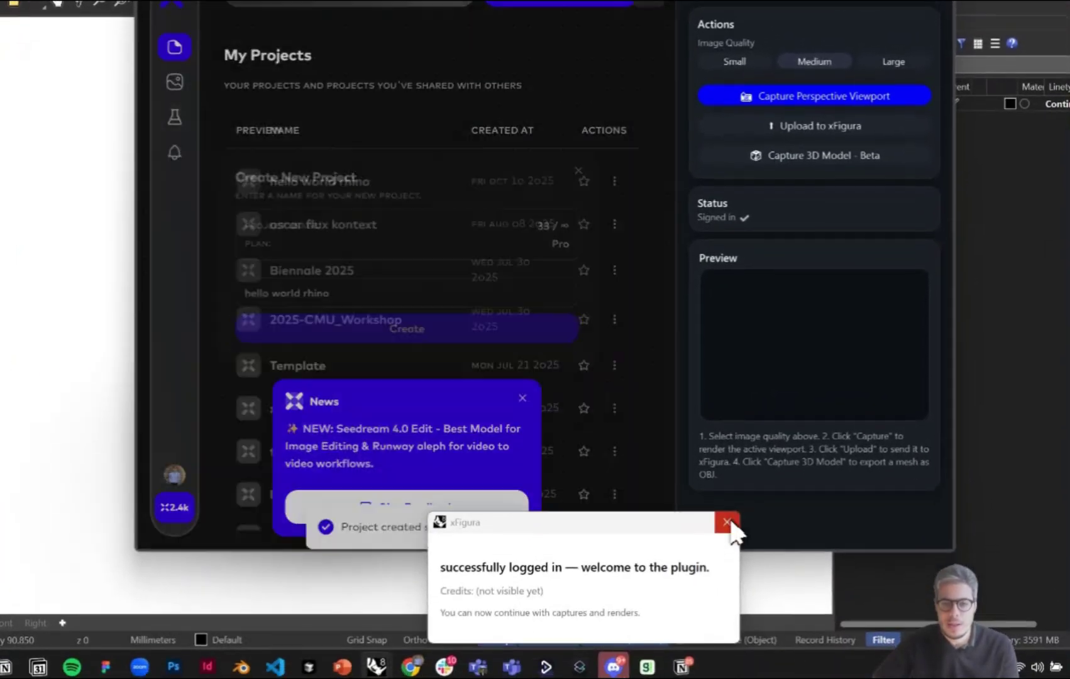
pyautogui.click(725, 523)
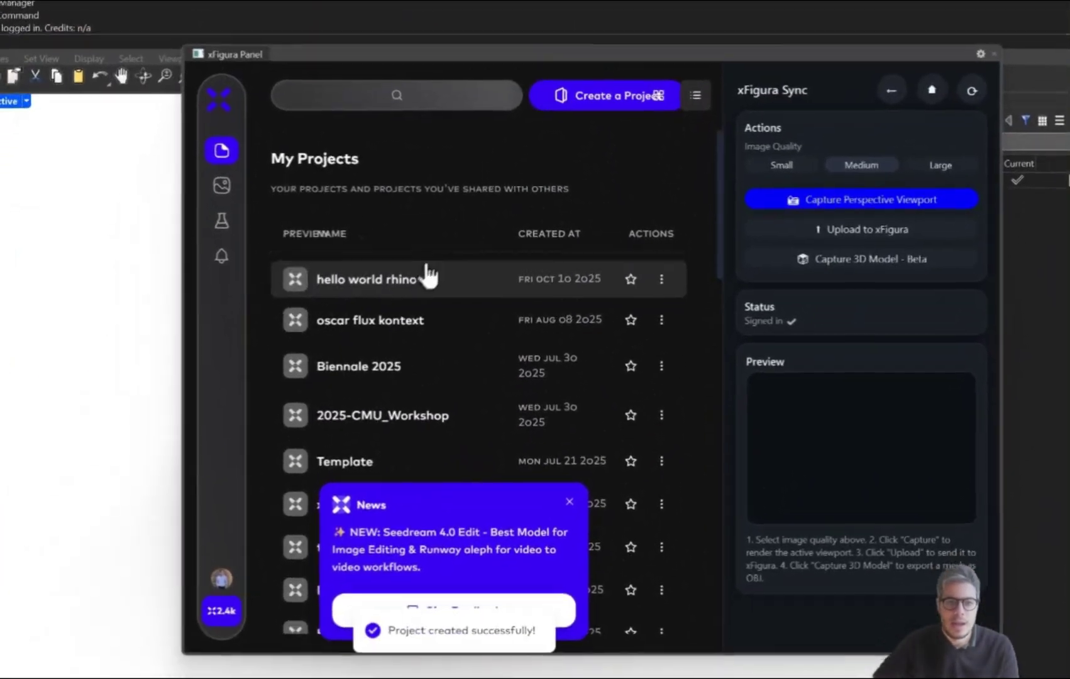
pyautogui.click(428, 276)
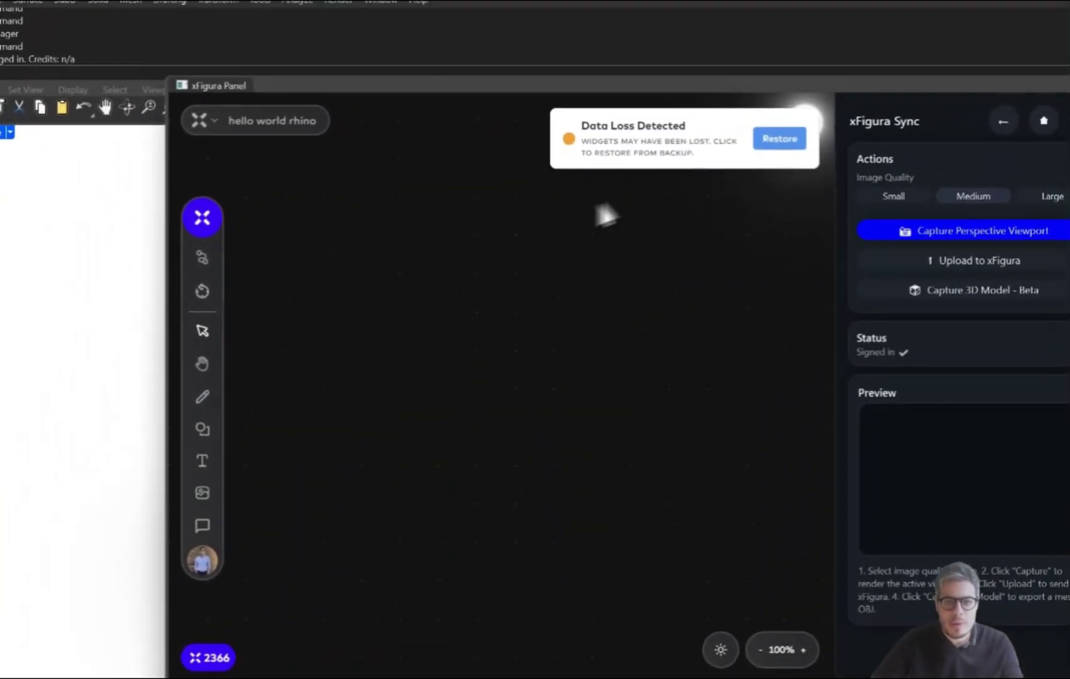
# - Add an Image card to the canvas and rearrange the panel over the orbited Perspective view
pyautogui.click(203, 218)
pyautogui.click(269, 252)
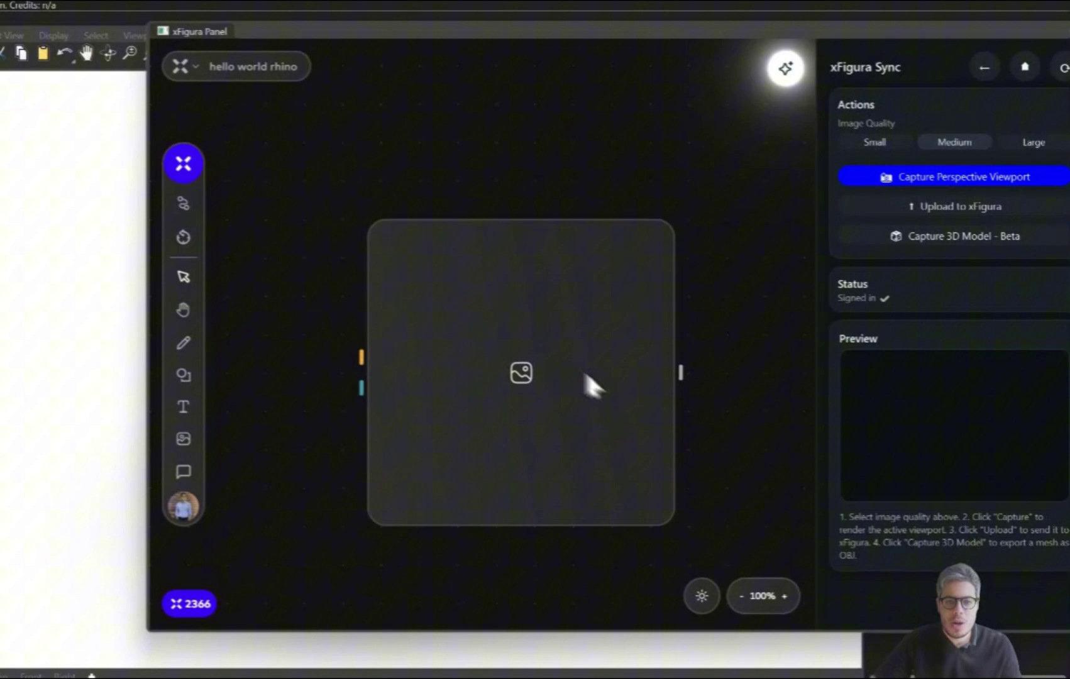
pyautogui.scroll(-3, 382, 365)
pyautogui.scroll(-2, 406, 365)
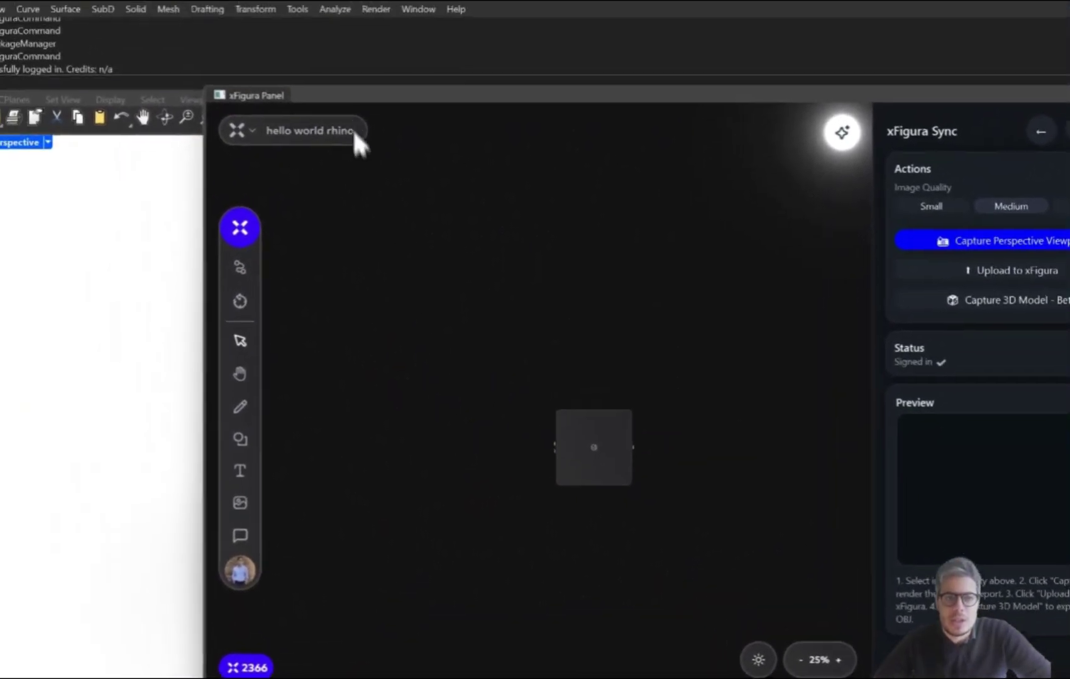
pyautogui.moveTo(348, 65); pyautogui.dragTo(381, 141)
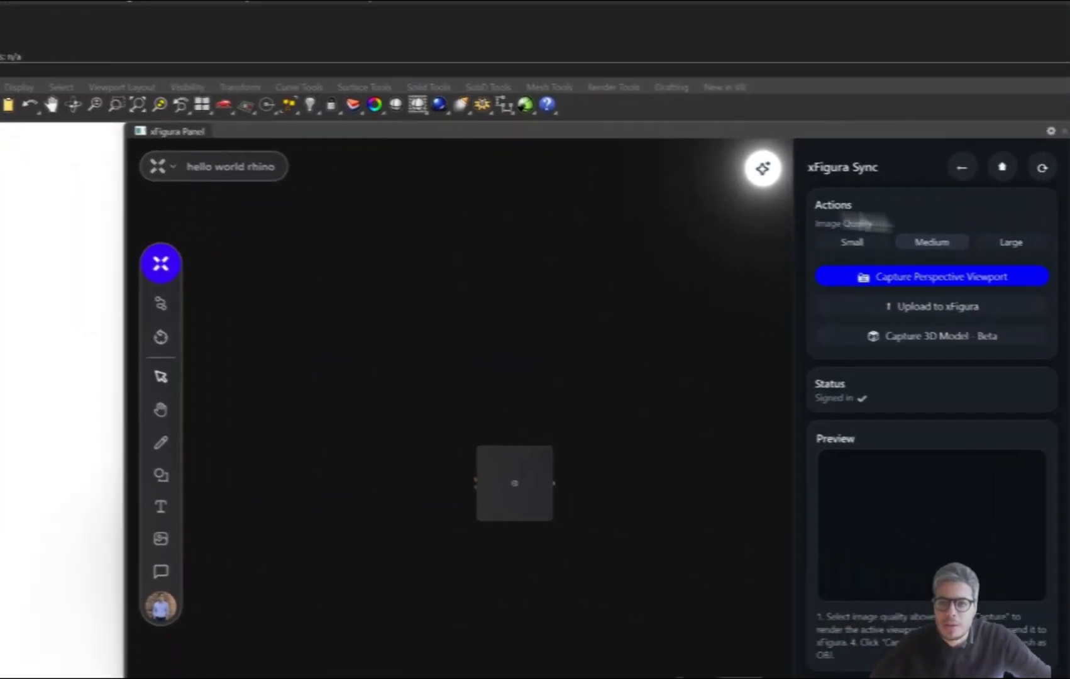
pyautogui.moveTo(384, 132)
pyautogui.mouseDown()
pyautogui.moveTo(523, 194)
pyautogui.moveTo(480, 376)
pyautogui.mouseUp()
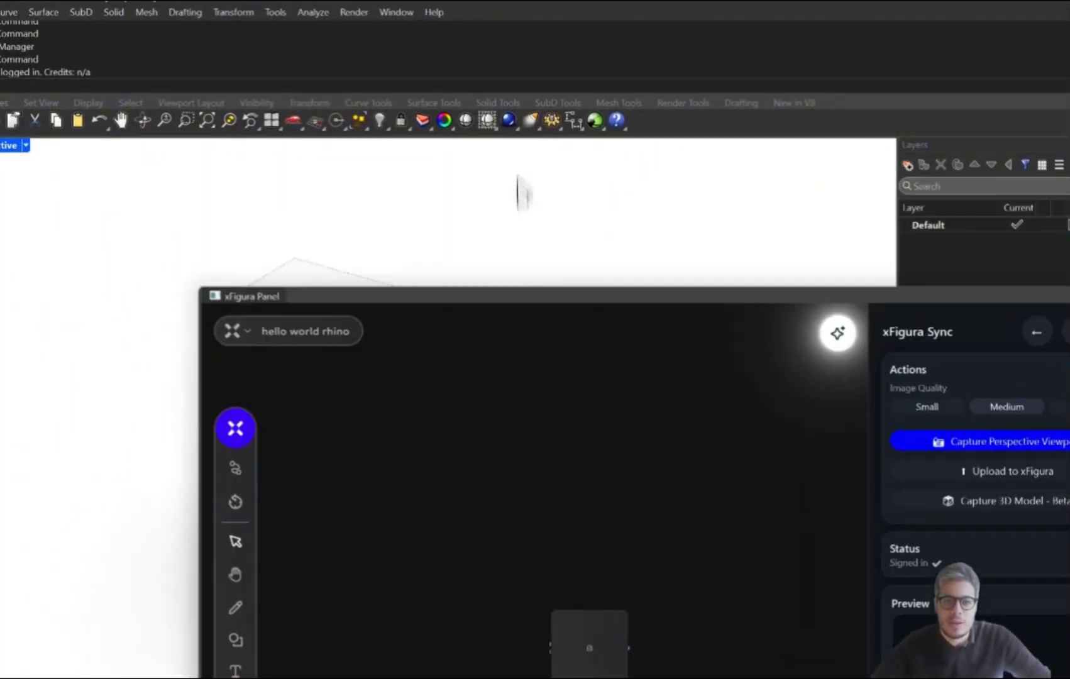
pyautogui.moveTo(480, 376); pyautogui.dragTo(491, 273, button='right')
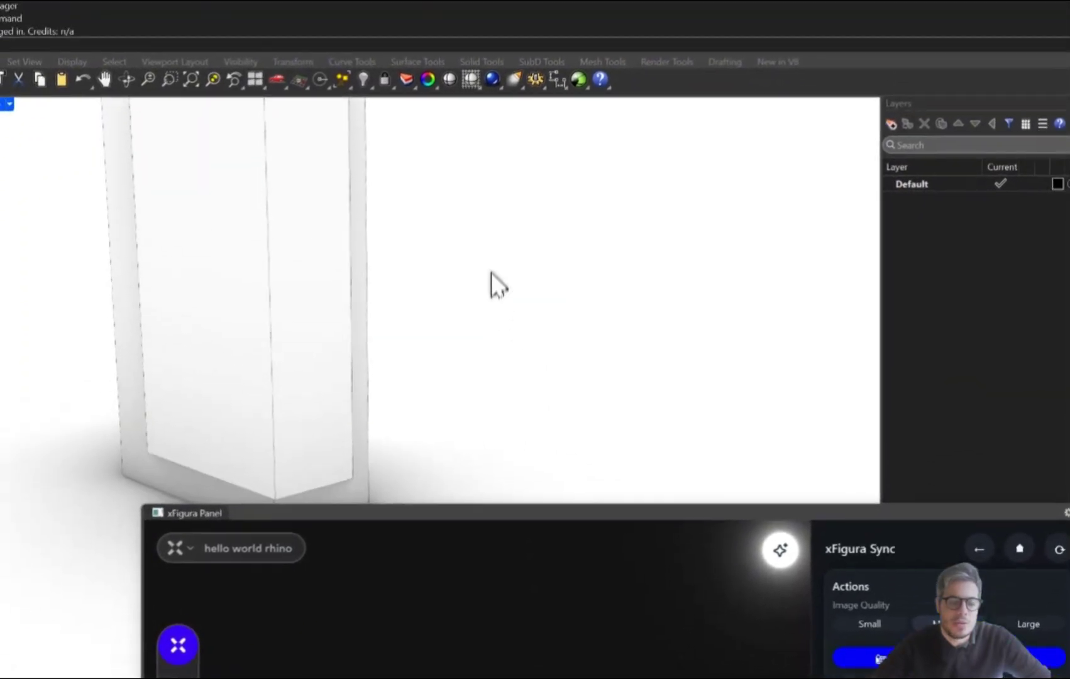
pyautogui.scroll(-3, 499, 308)
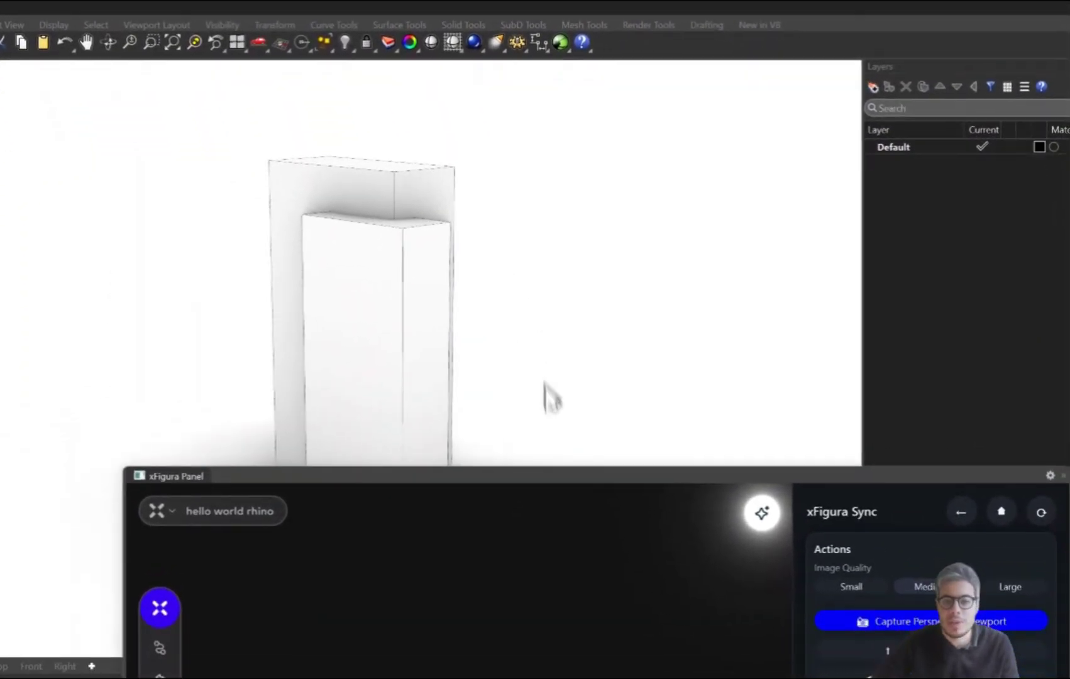
pyautogui.moveTo(571, 477); pyautogui.dragTo(603, 194)
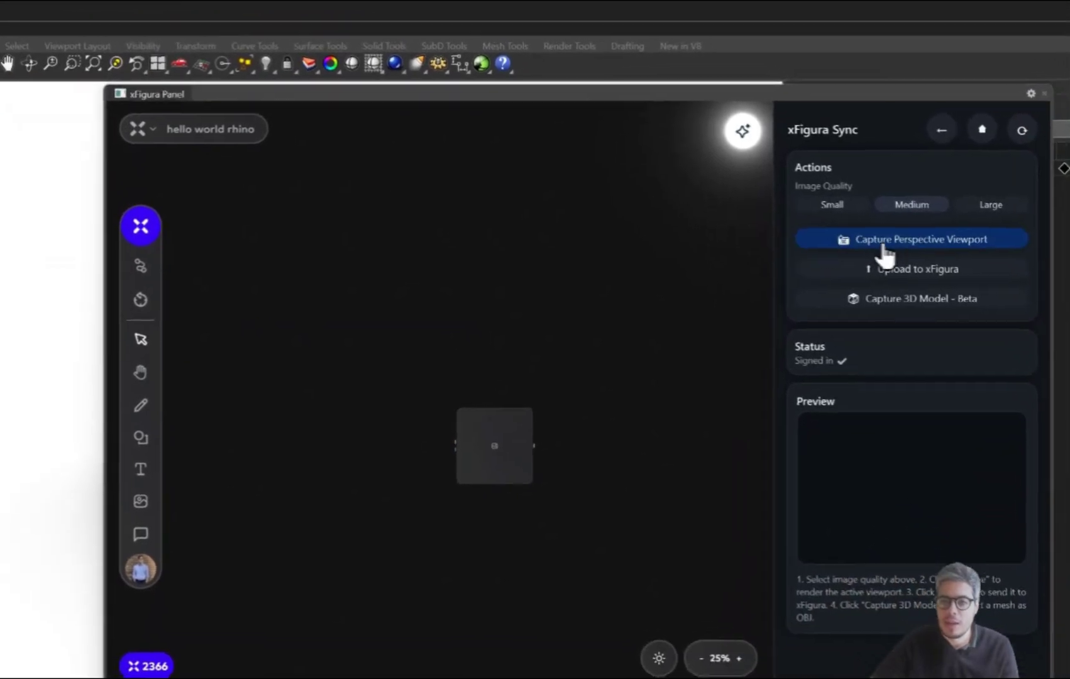
# - Capture and upload the Perspective view render, then wire a new Image node to it
pyautogui.click(883, 249)
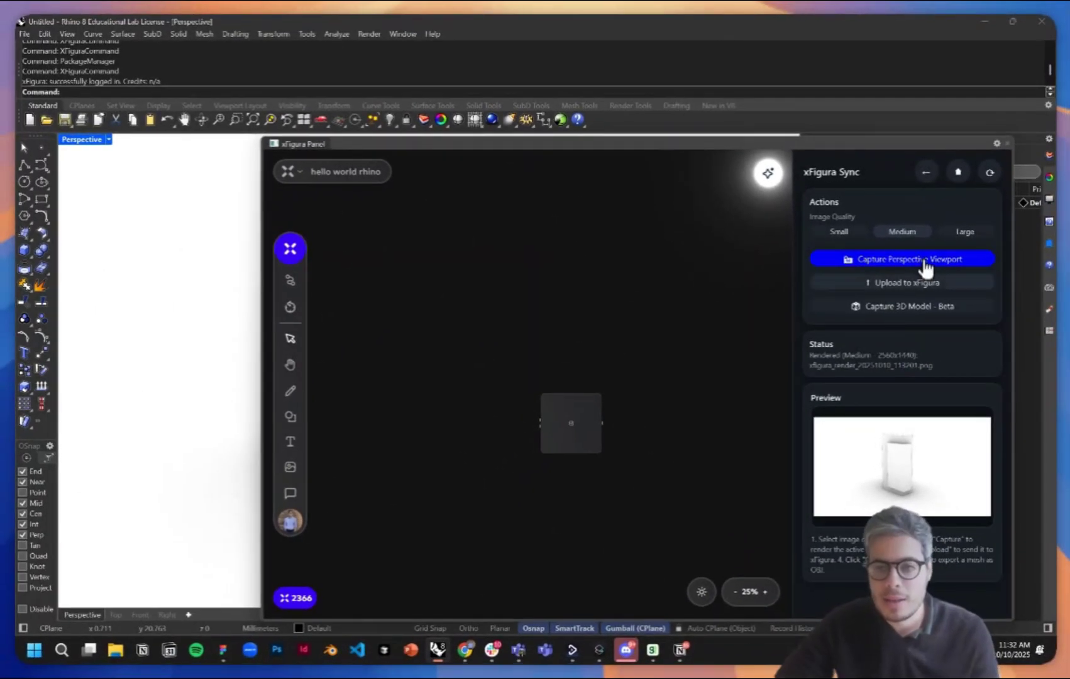
pyautogui.click(876, 287)
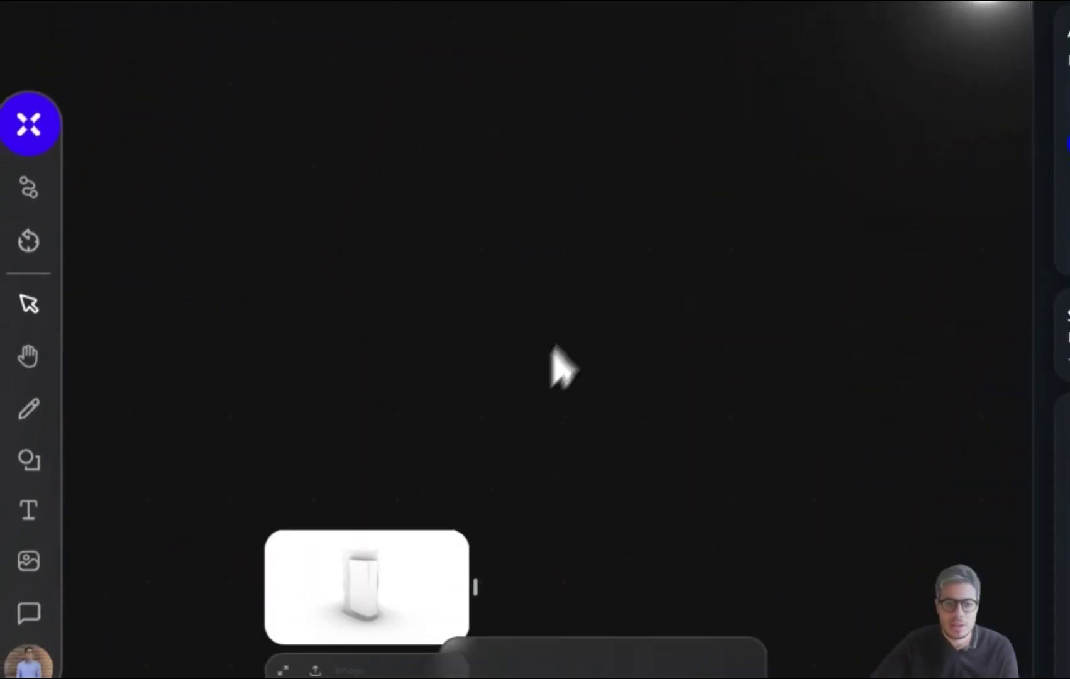
pyautogui.click(479, 372)
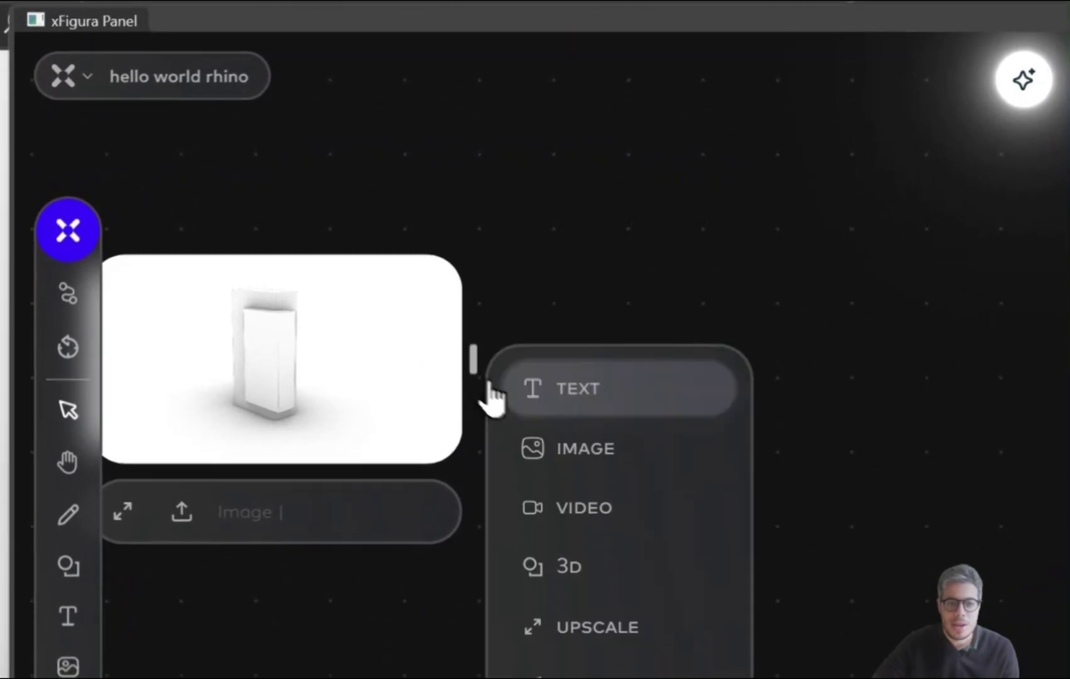
pyautogui.click(544, 287)
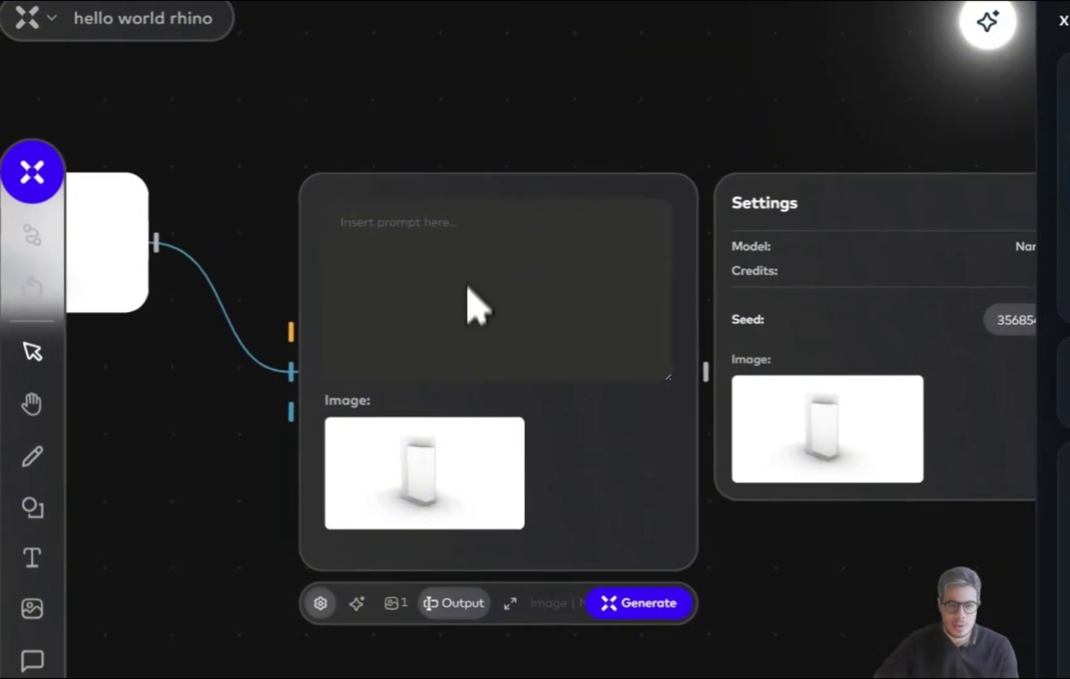
# - Enter the prompt 'use this input image and apply a golden texture in a scene in dubai'
pyautogui.click(468, 290)
pyautogui.write('a')
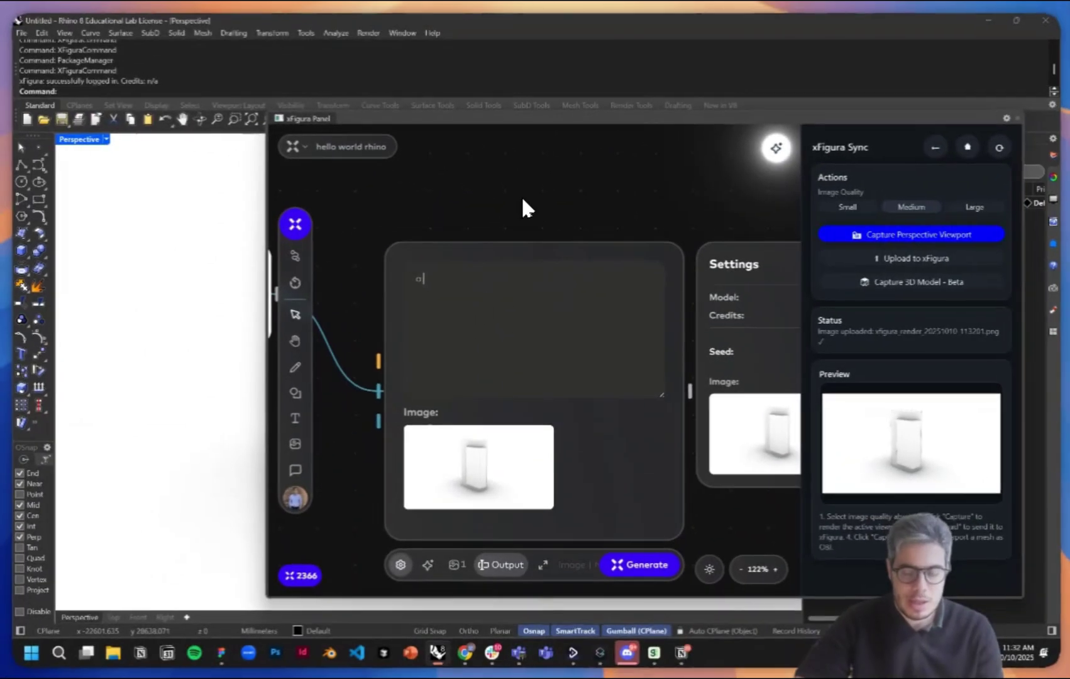
pyautogui.write('use th')
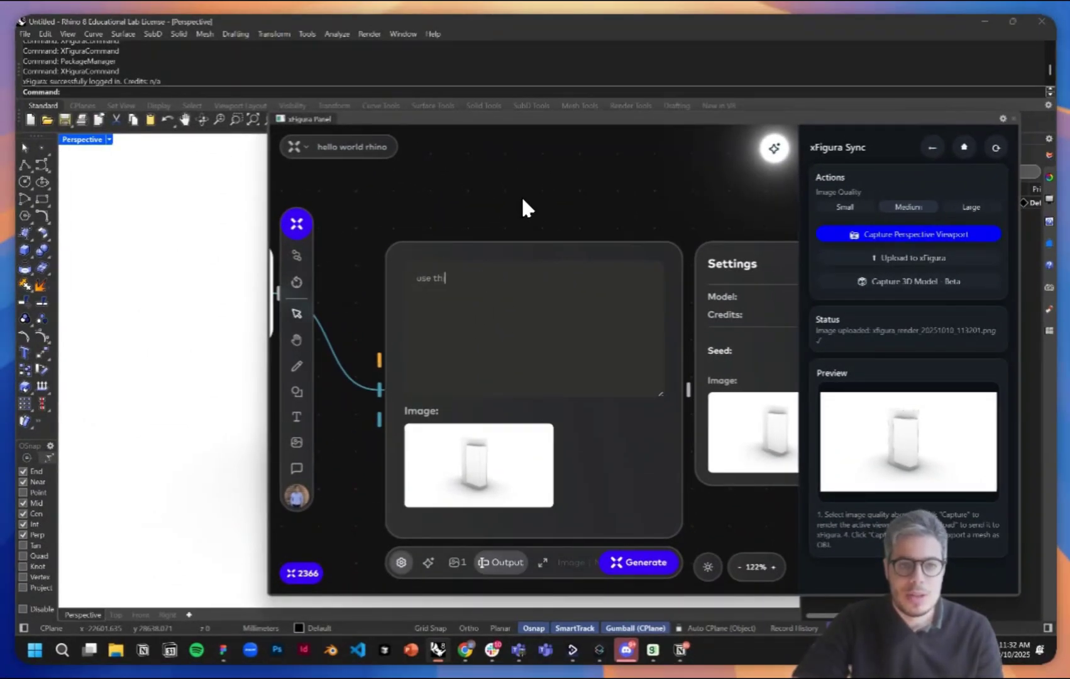
pyautogui.write('is input image ')
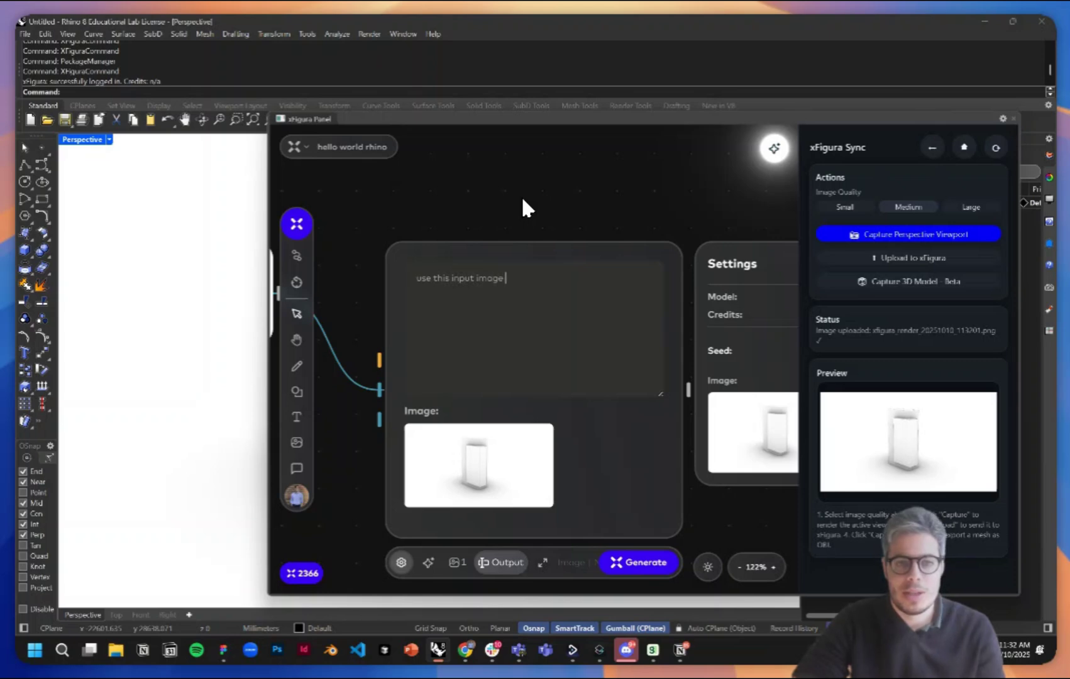
pyautogui.write('ond ')
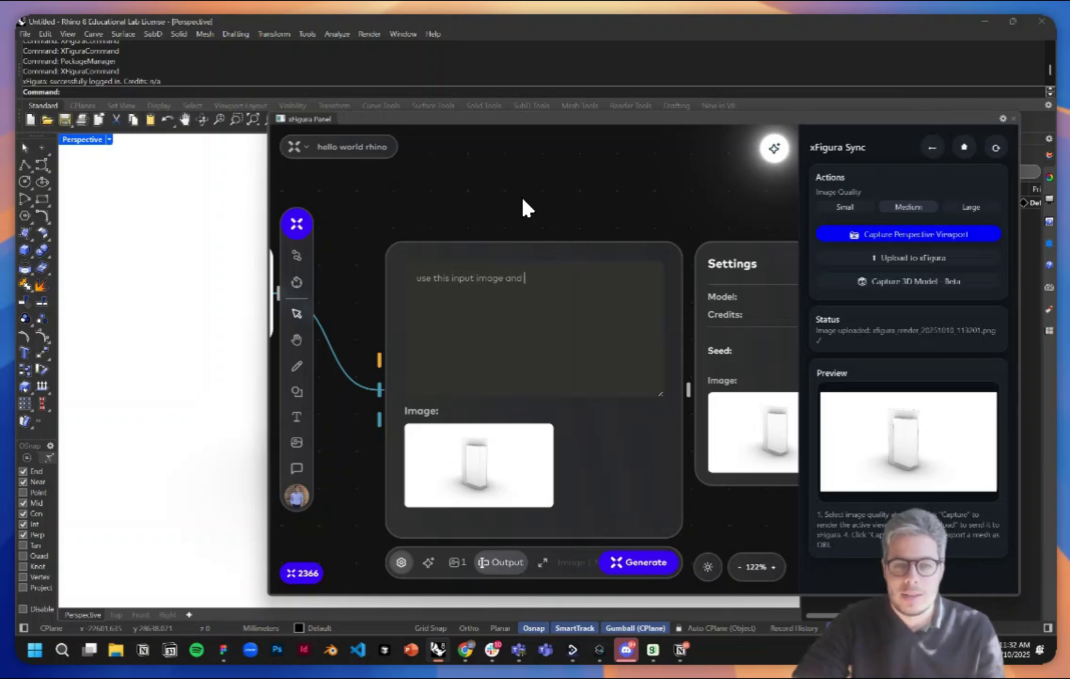
pyautogui.write('apply a')
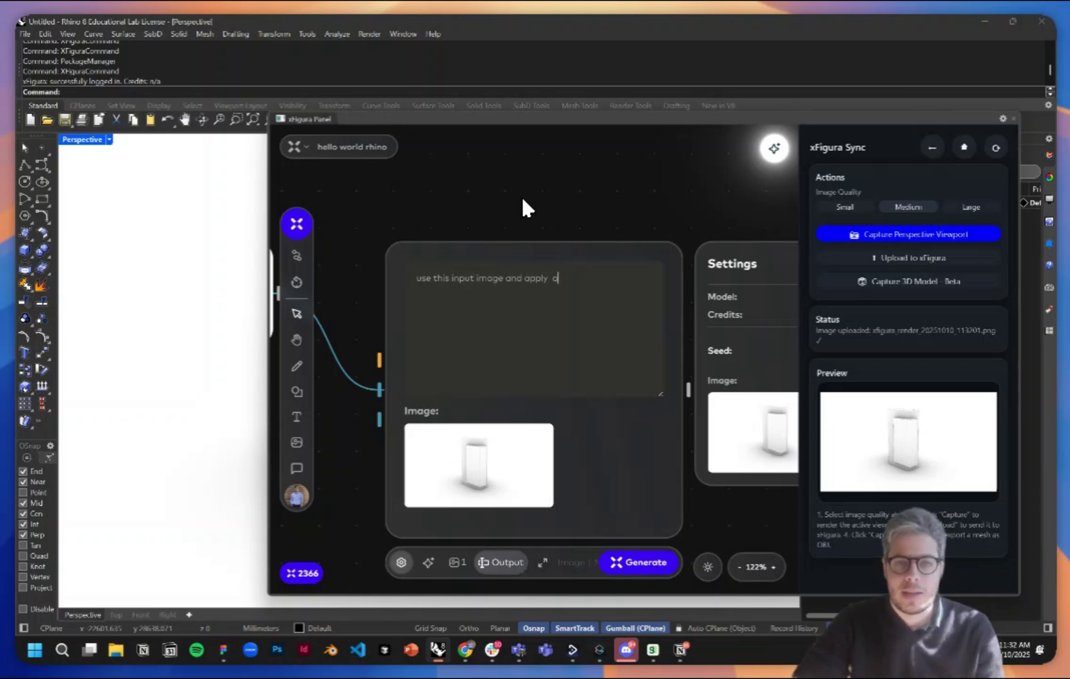
pyautogui.write(' golde t')
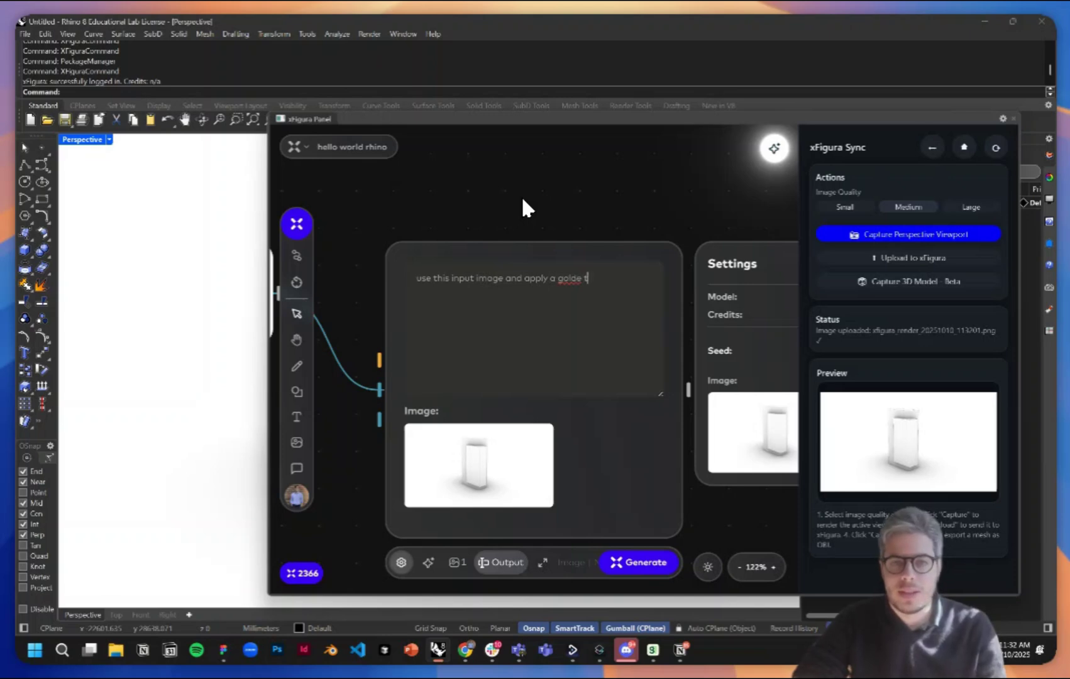
pyautogui.press('BackSpace')
pyautogui.press('BackSpace')
pyautogui.write('n texture in')
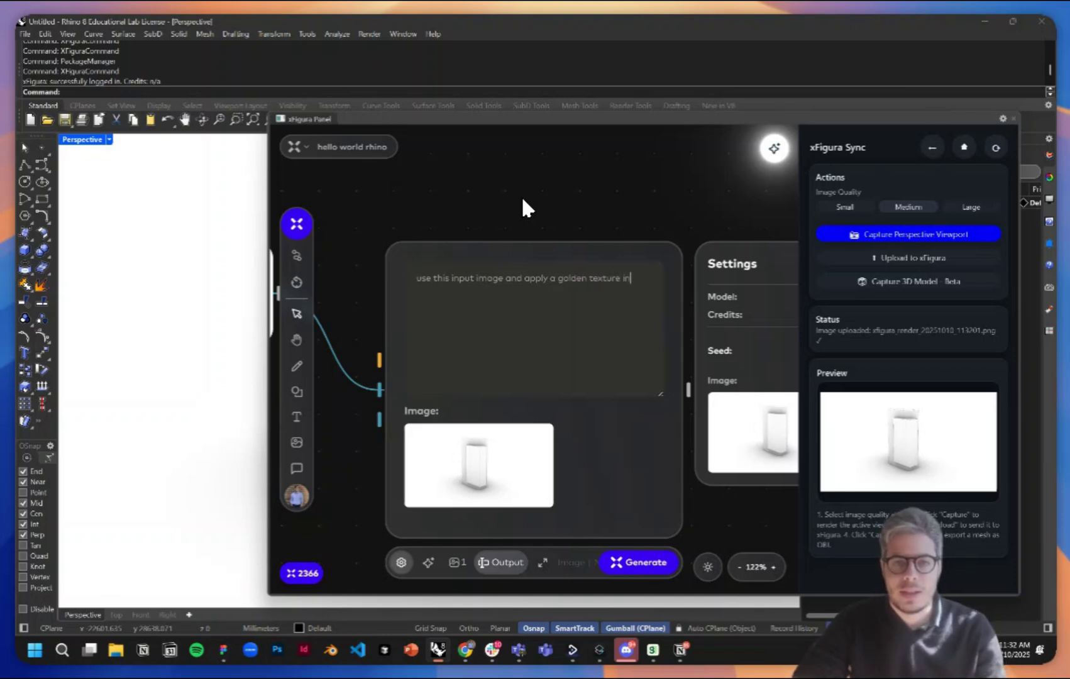
pyautogui.write('d')
pyautogui.write(' scen')
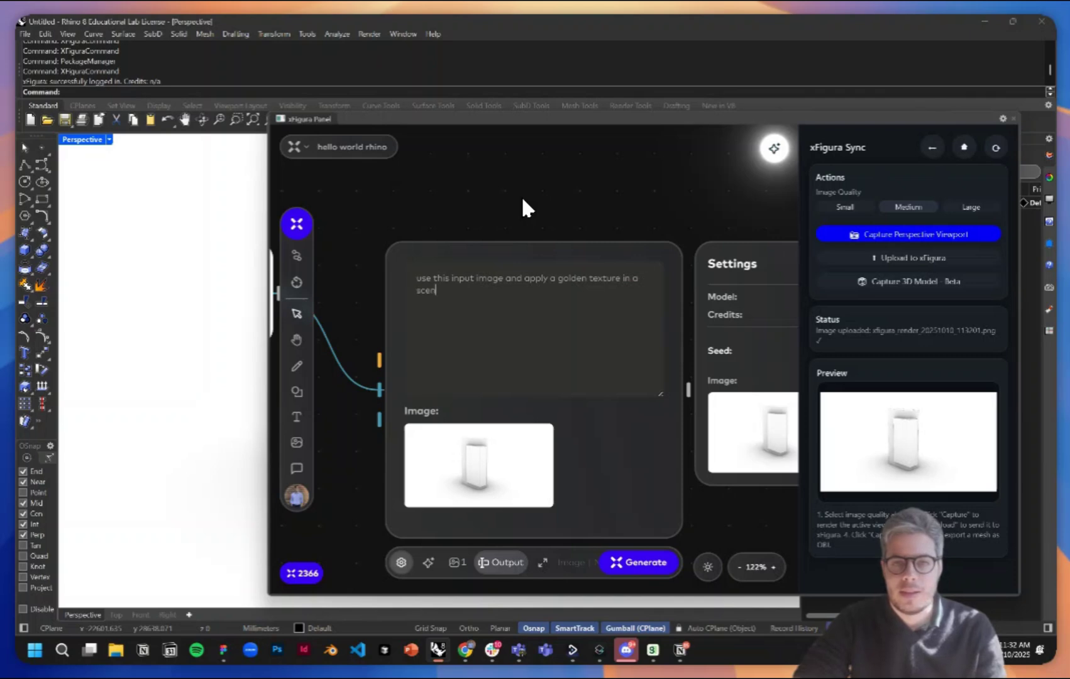
pyautogui.write('e in dubai')
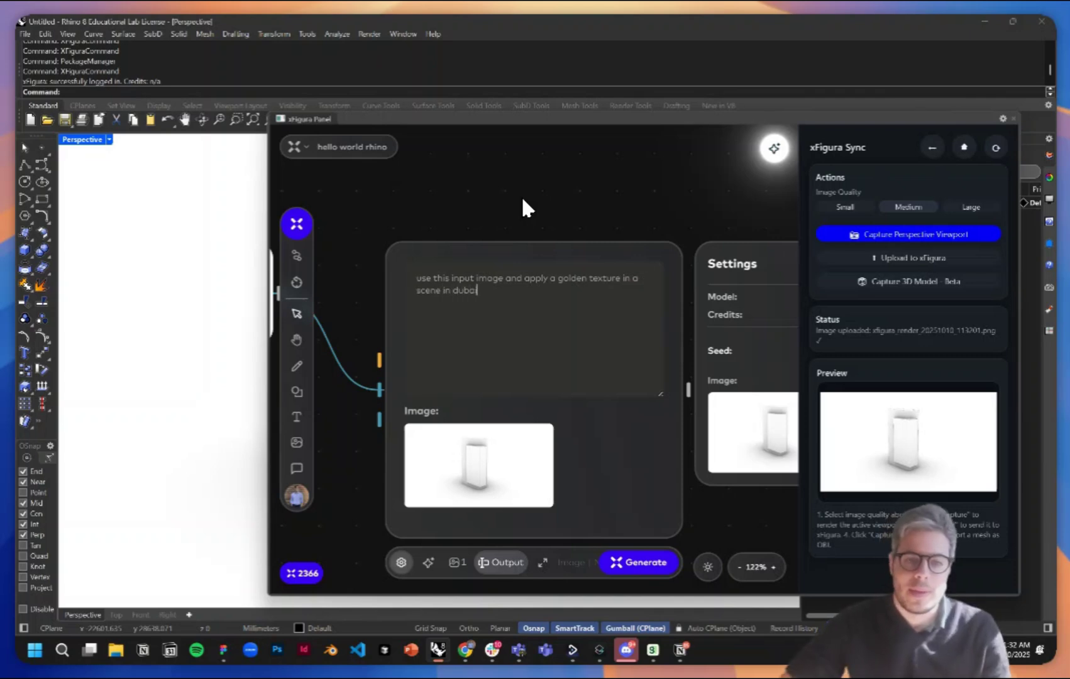
pyautogui.scroll(-2, 521, 196)
# - Generate the golden Dubai image, briefly opening and closing the AI model list
pyautogui.click(621, 496)
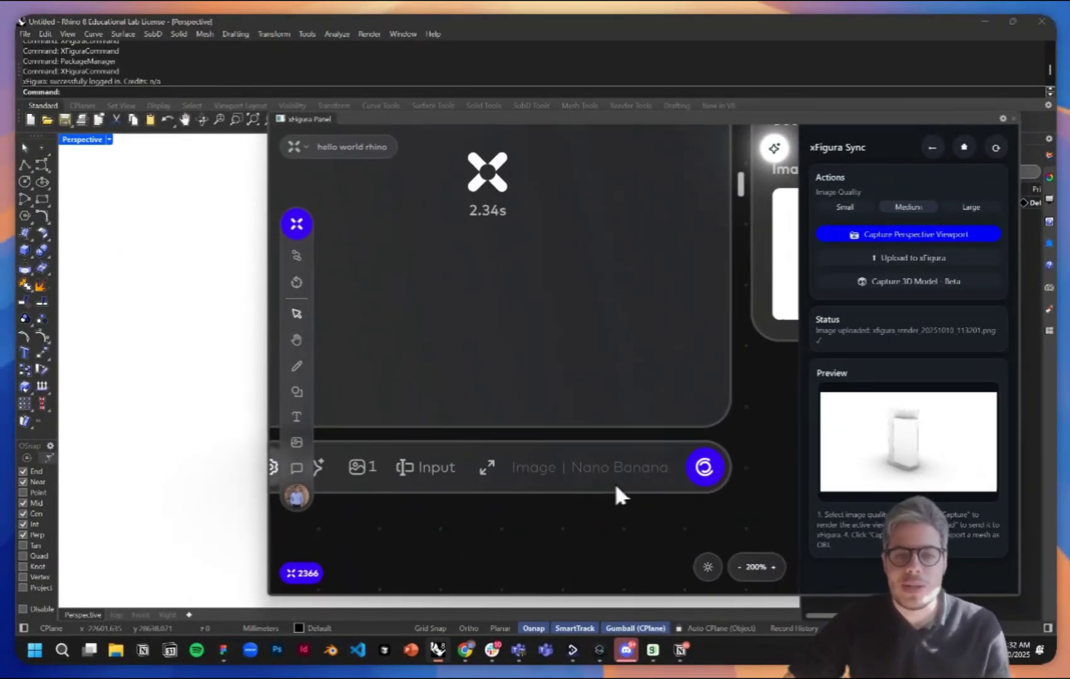
pyautogui.scroll(-3, 613, 479)
pyautogui.scroll(-2, 585, 495)
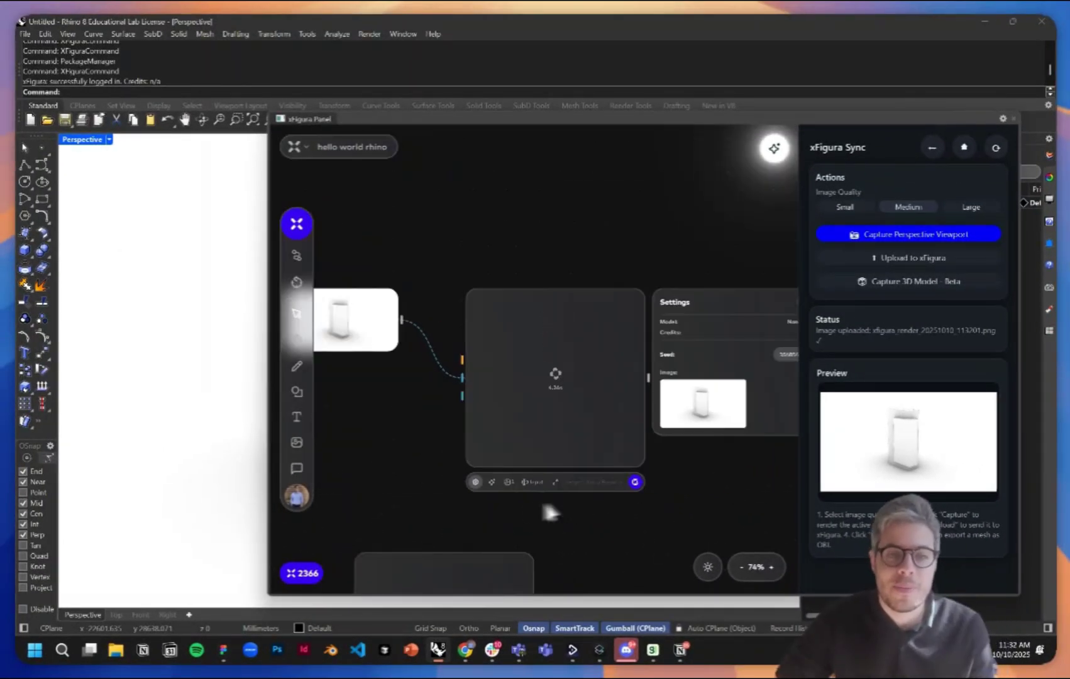
pyautogui.scroll(4, 555, 525)
pyautogui.click(505, 393)
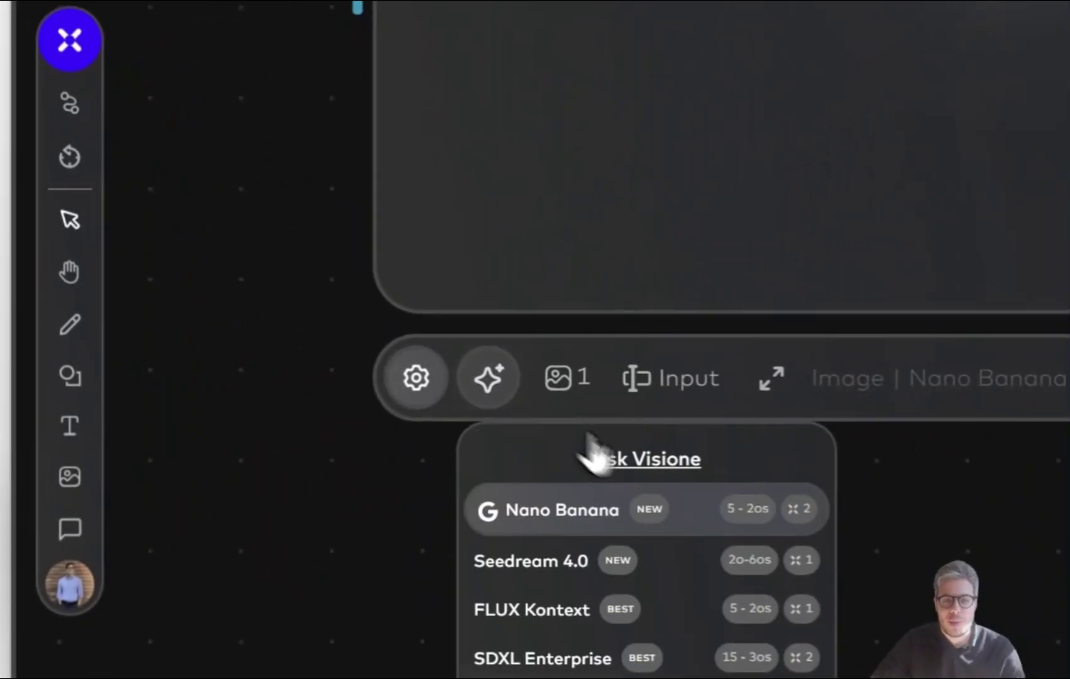
pyautogui.scroll(-3, 557, 508)
pyautogui.scroll(2, 588, 523)
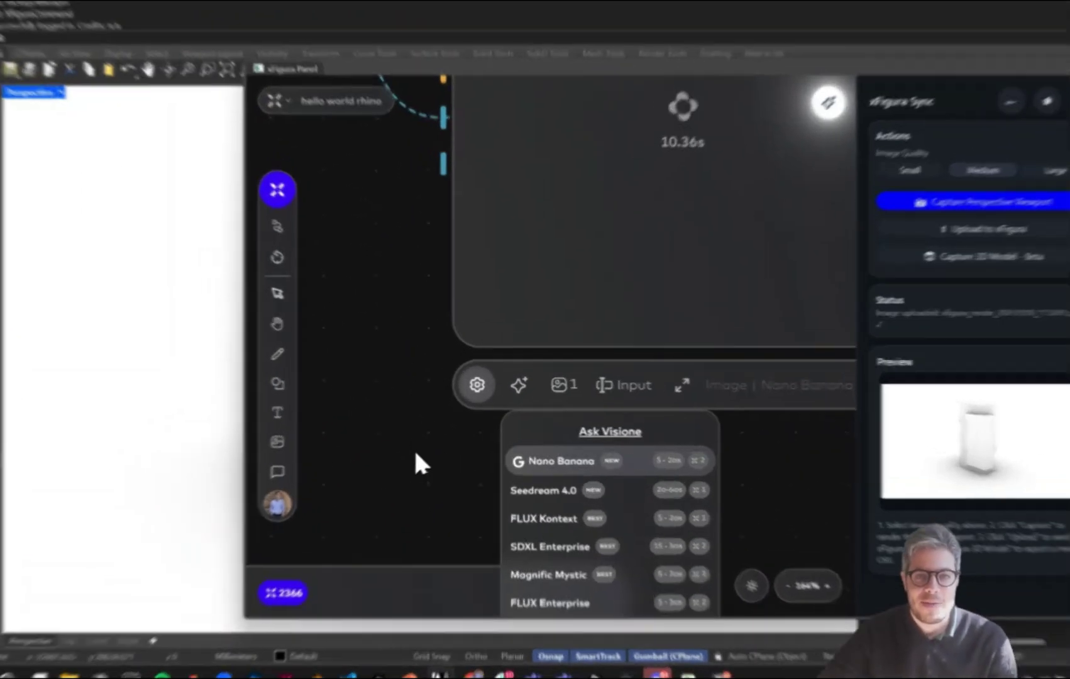
pyautogui.click(418, 457)
pyautogui.scroll(-4, 419, 457)
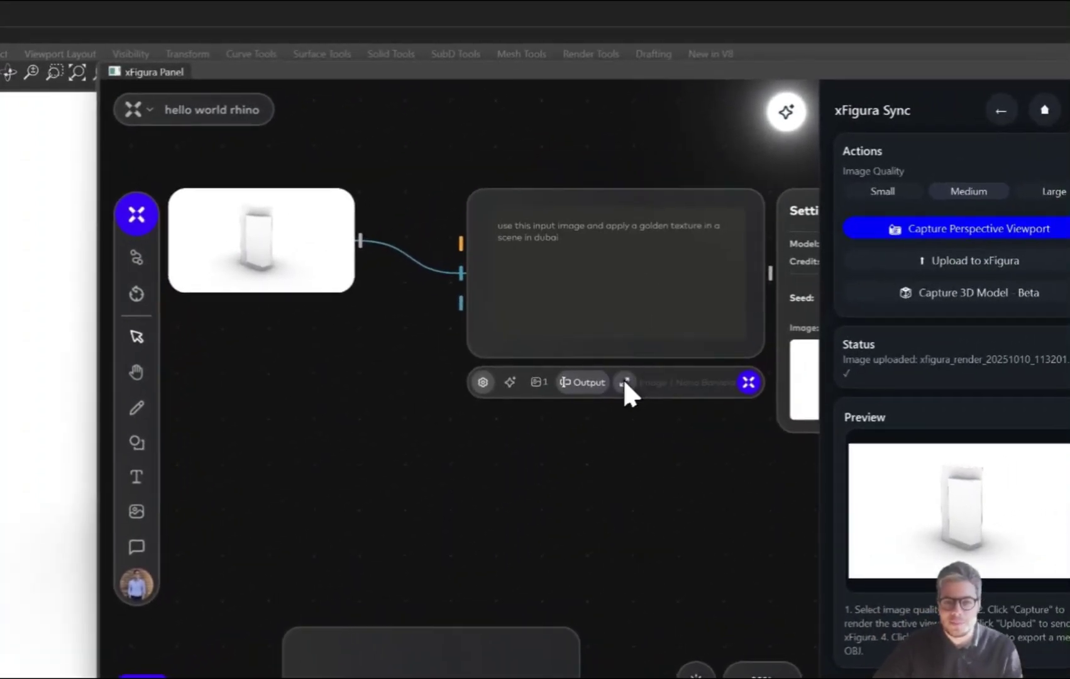
# - Compare the golden tower against the white box render in the split viewer, then close it
pyautogui.click(628, 380)
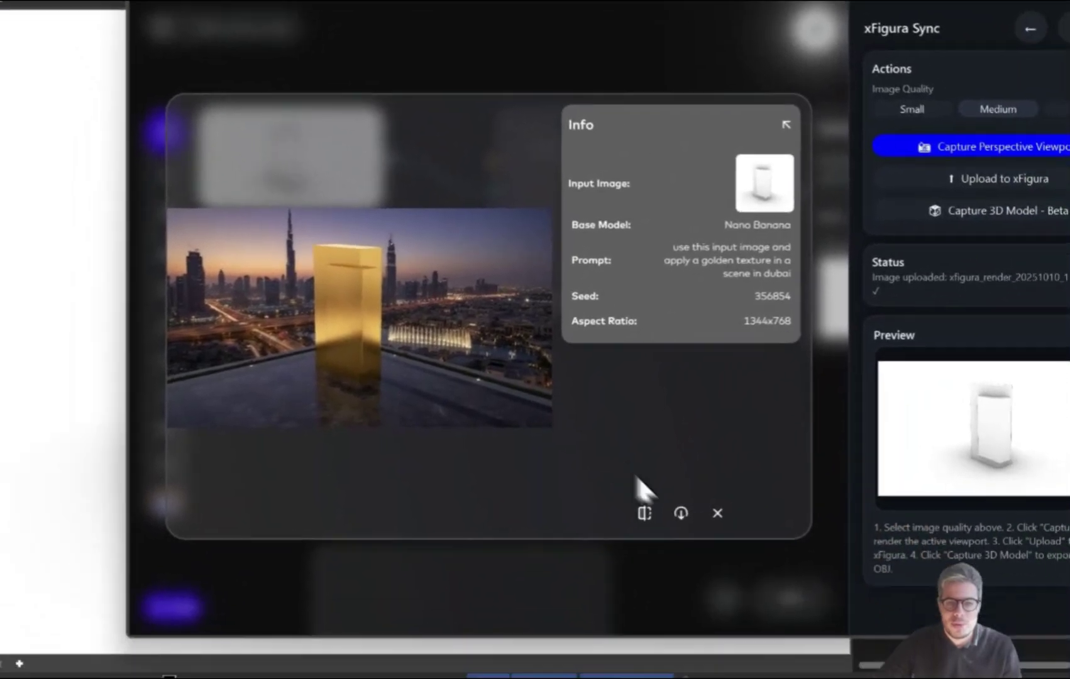
pyautogui.click(706, 562)
pyautogui.moveTo(373, 384); pyautogui.dragTo(537, 417)
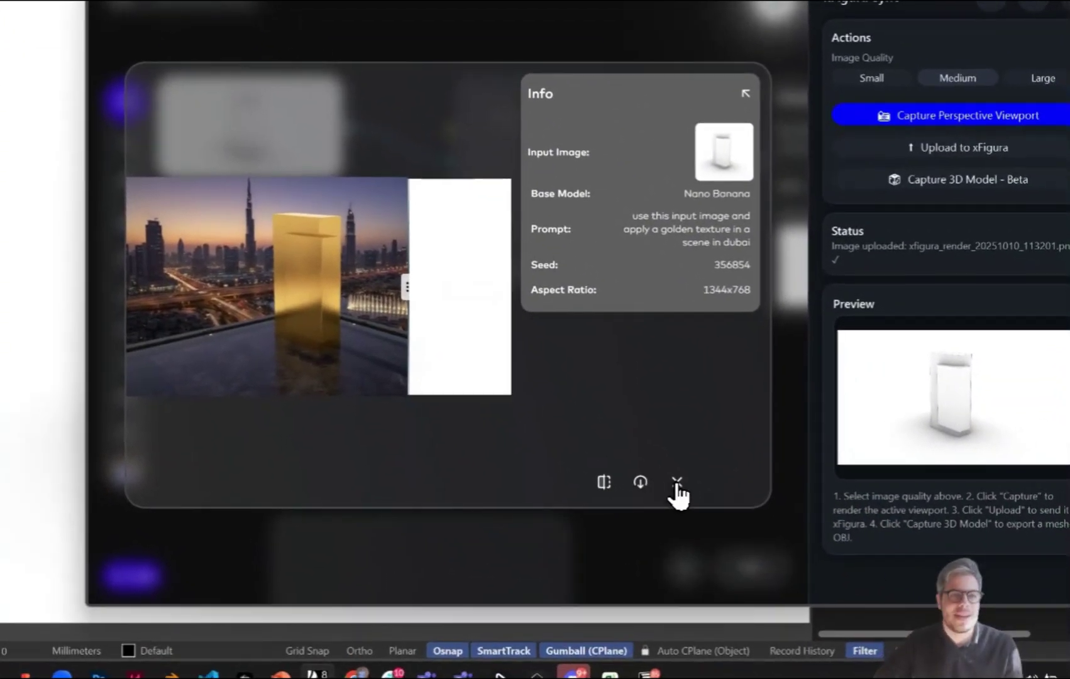
pyautogui.click(677, 484)
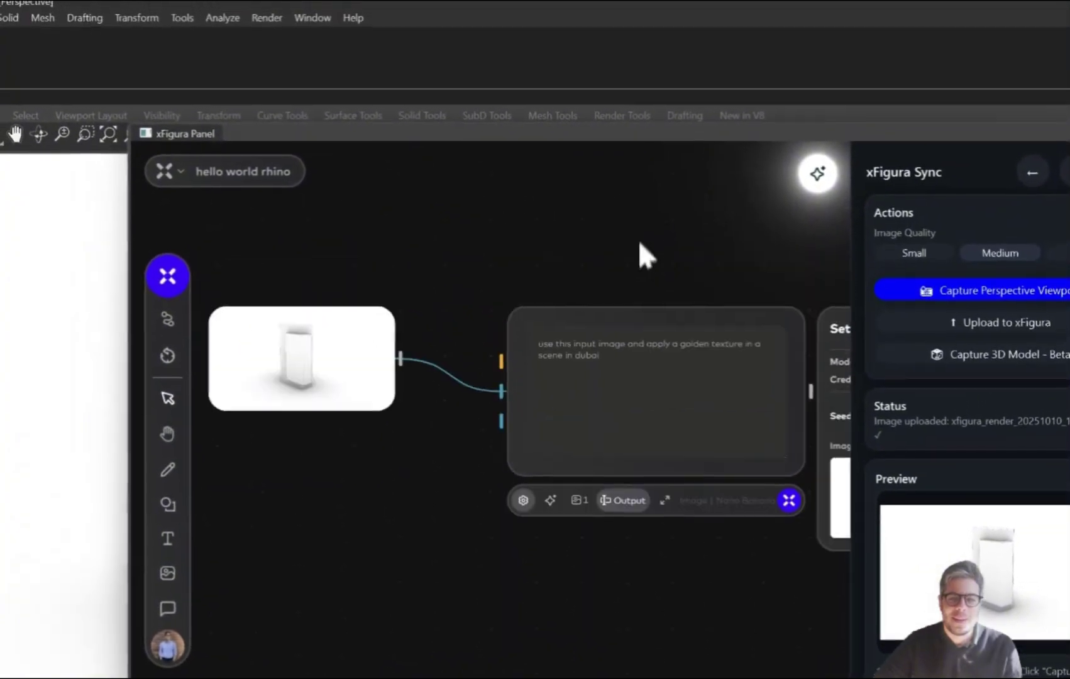
pyautogui.rightClick(623, 273)
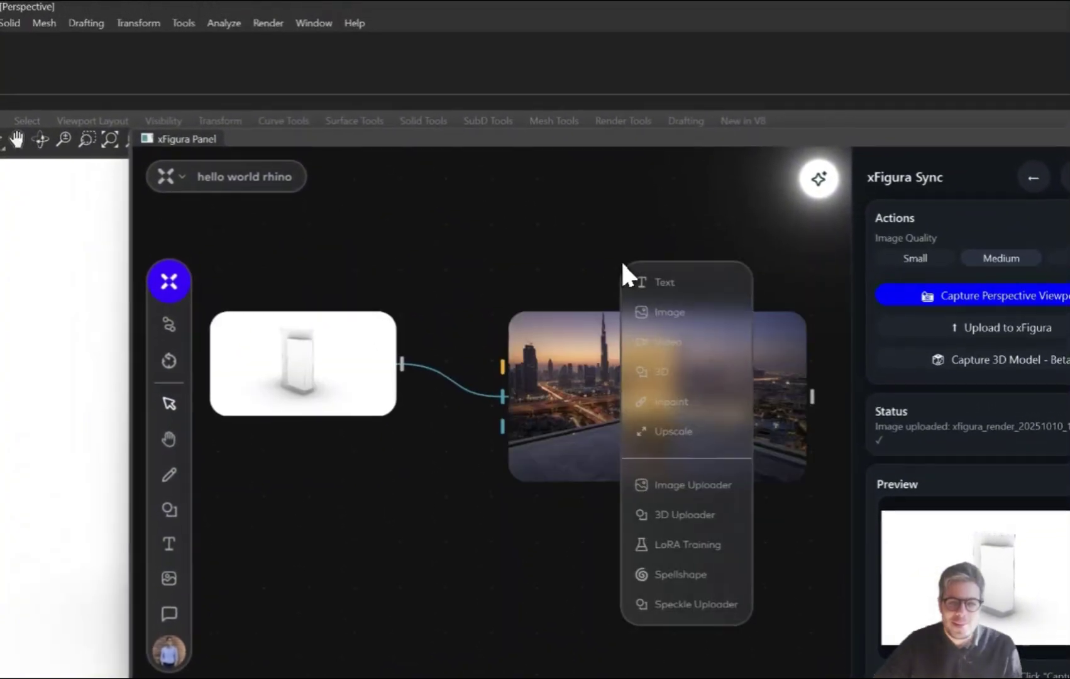
pyautogui.click(571, 266)
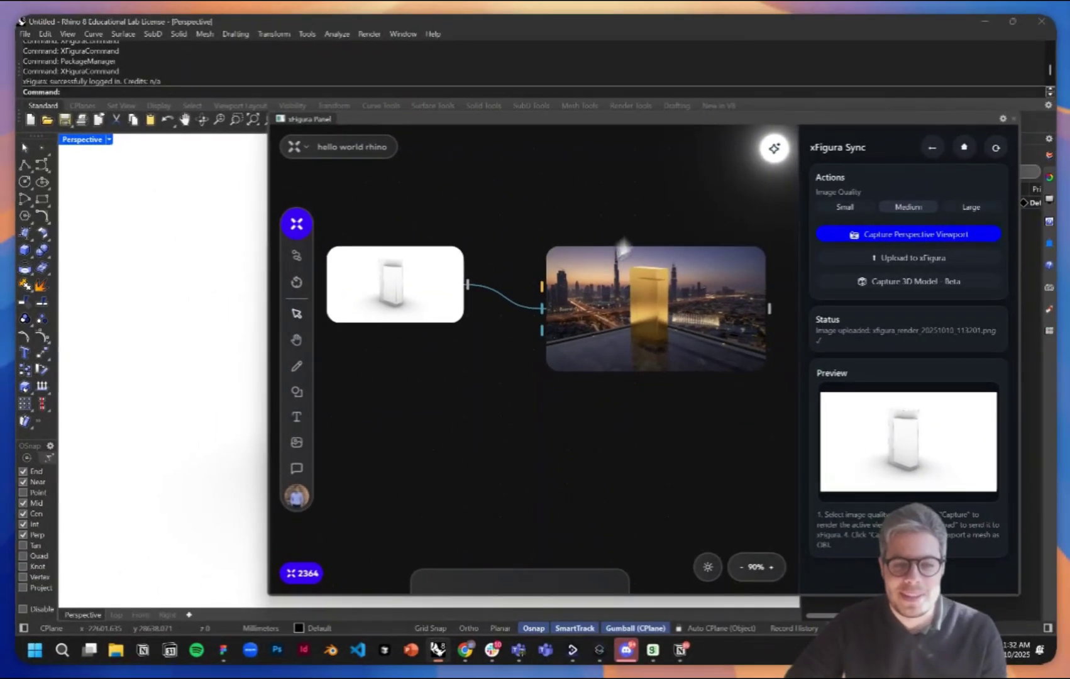